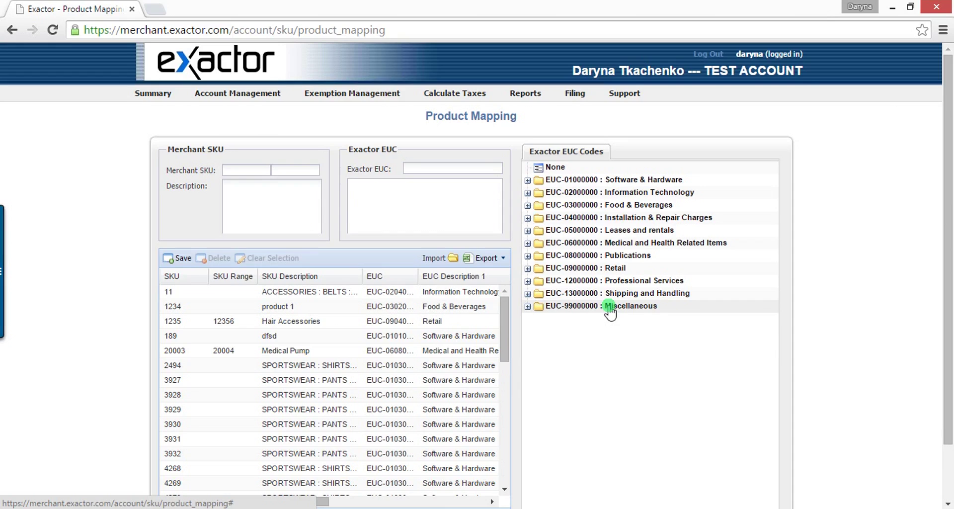
Step: Remap SKU 1235 Hair Accessories to EUC-06020101, Contact Lenses without a prescription, and save
scroll(199, 299, down, 1)
click(197, 293)
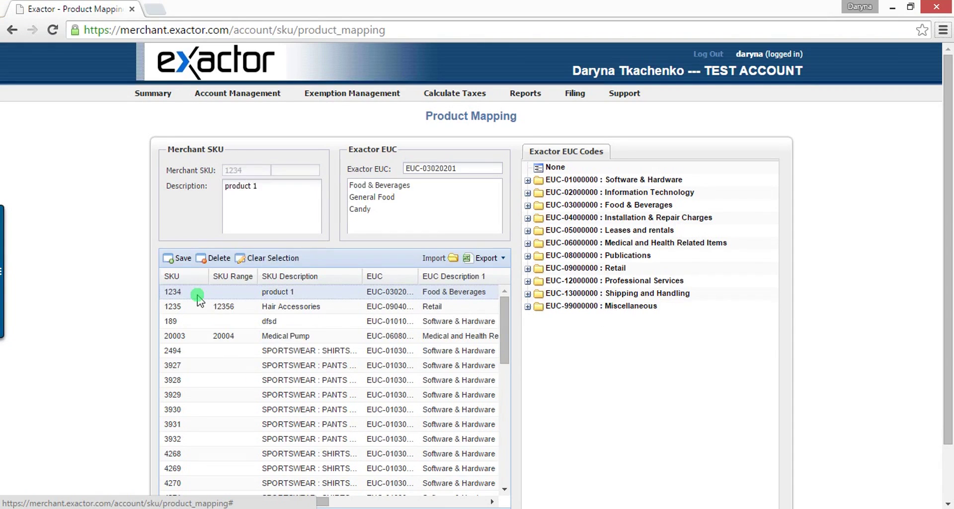
click(173, 308)
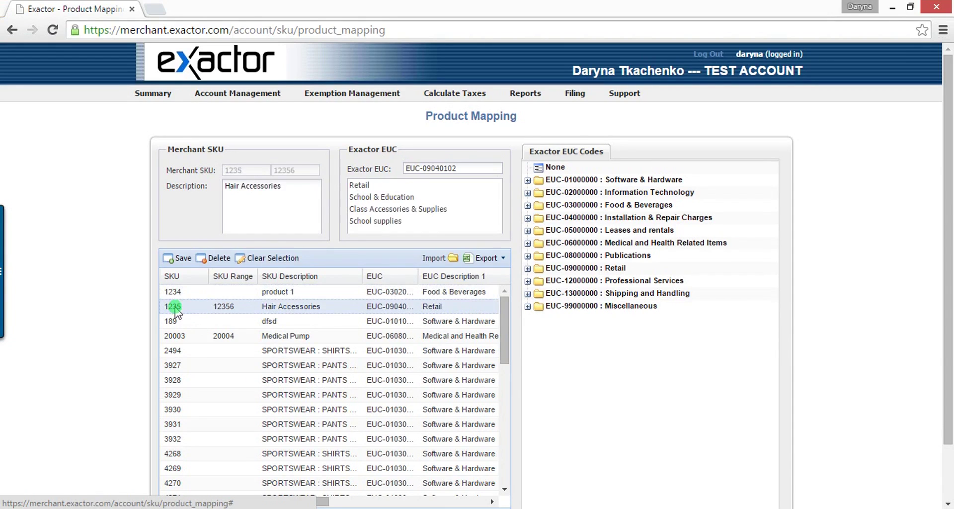
click(297, 189)
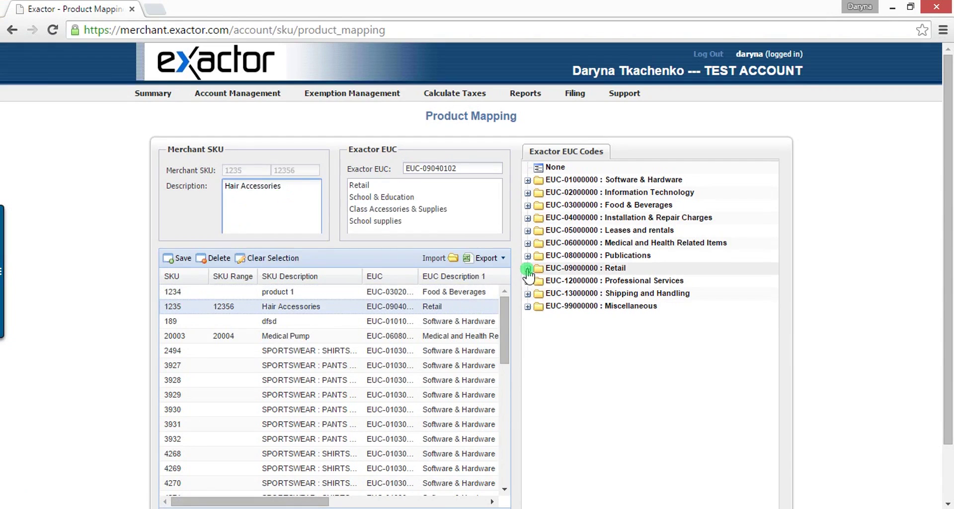
click(528, 244)
click(539, 255)
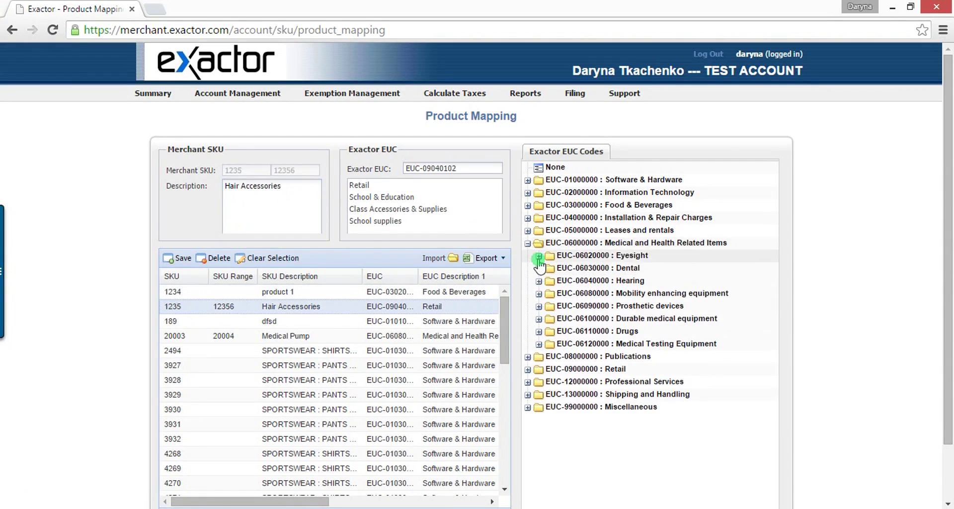
click(550, 268)
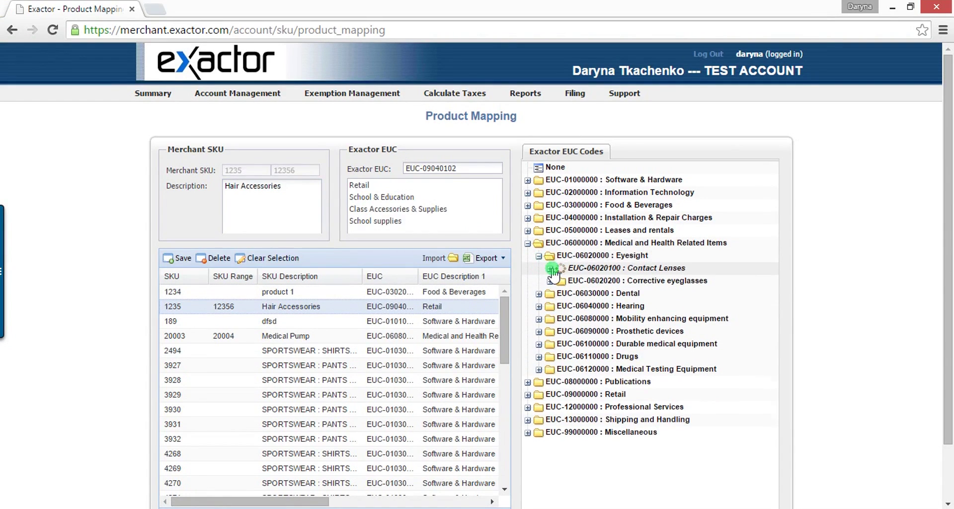
click(583, 281)
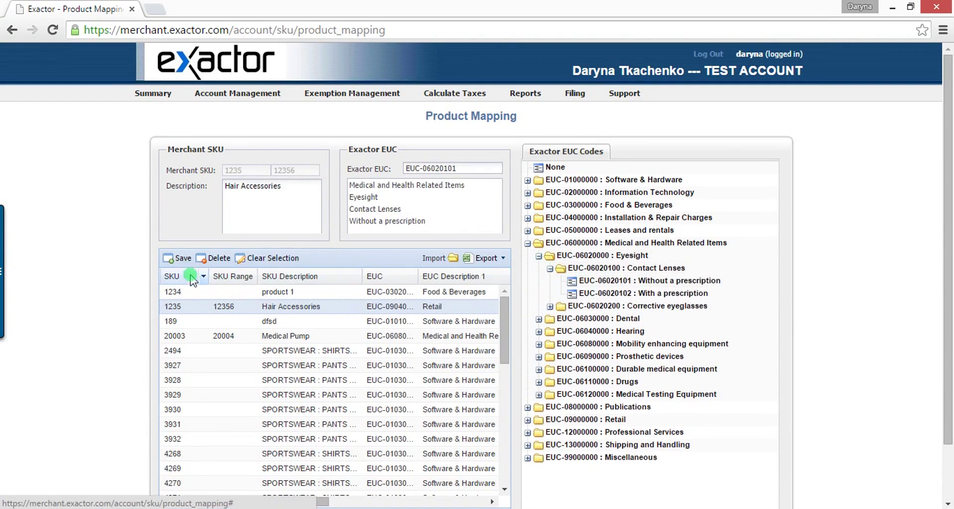
click(182, 259)
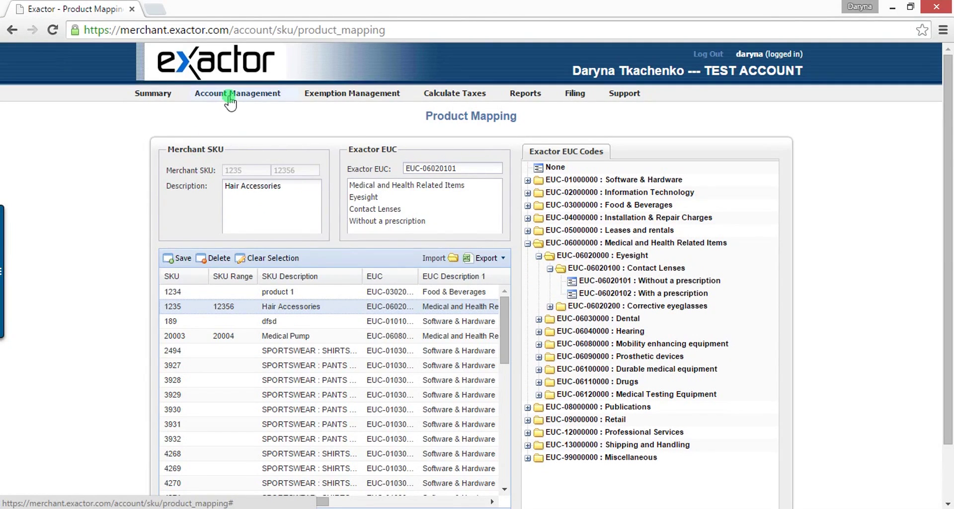
Step: Open Account Management's Integration Points and Plug-ins page and browse the plugin list
mouse_move(228, 97)
click(307, 223)
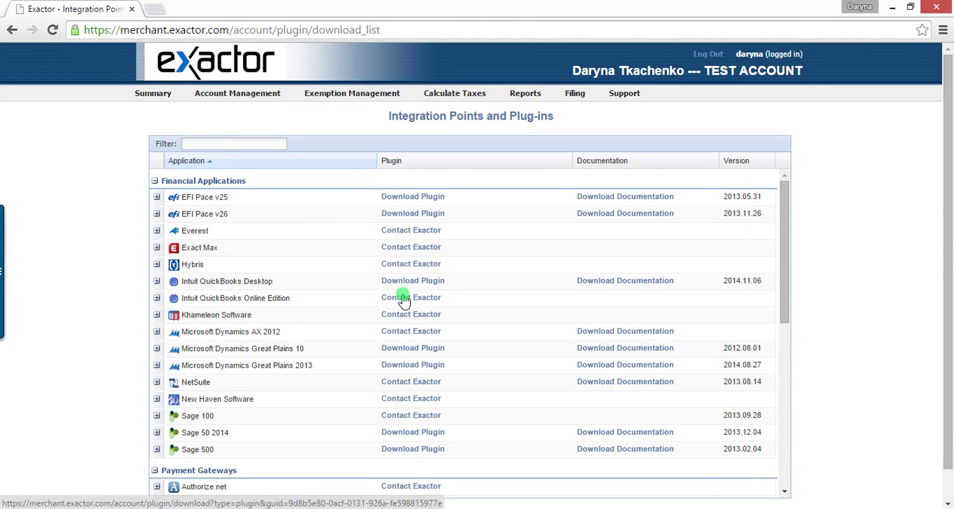
scroll(401, 288, down, 3)
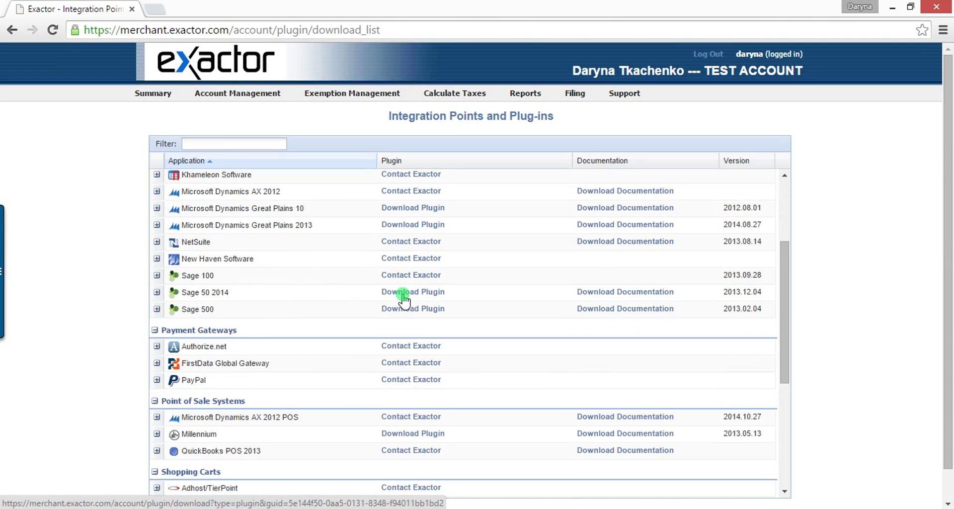
scroll(403, 299, up, 3)
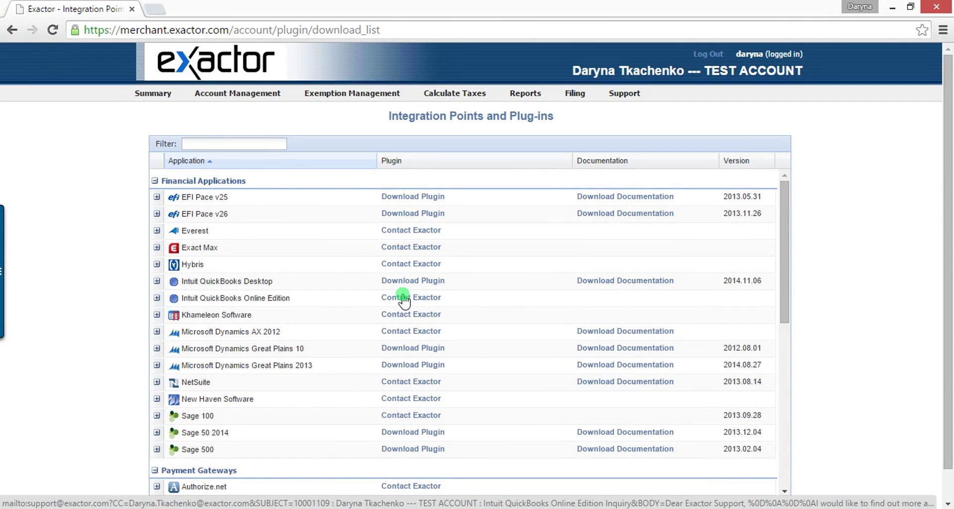
click(367, 96)
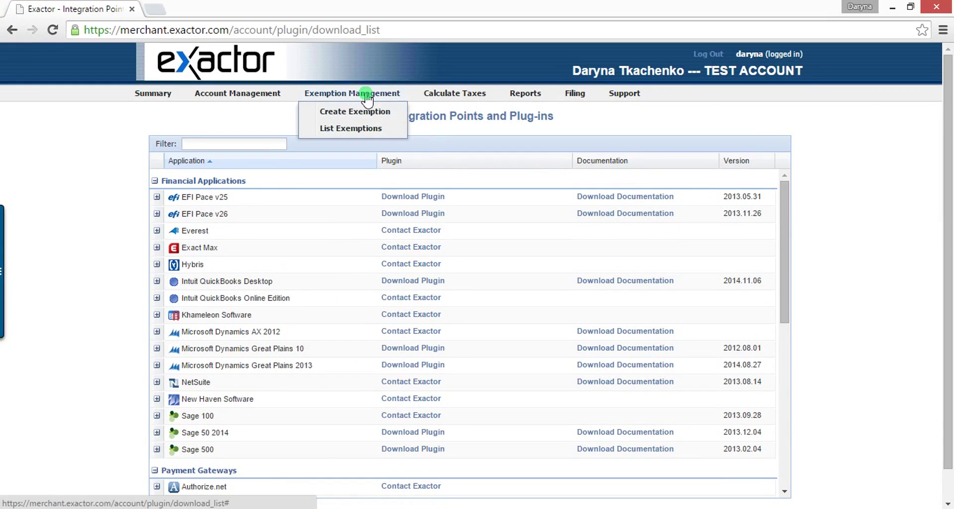
Step: Start a new exemption and enter the customer's name, street address, city, state and zip code
click(359, 112)
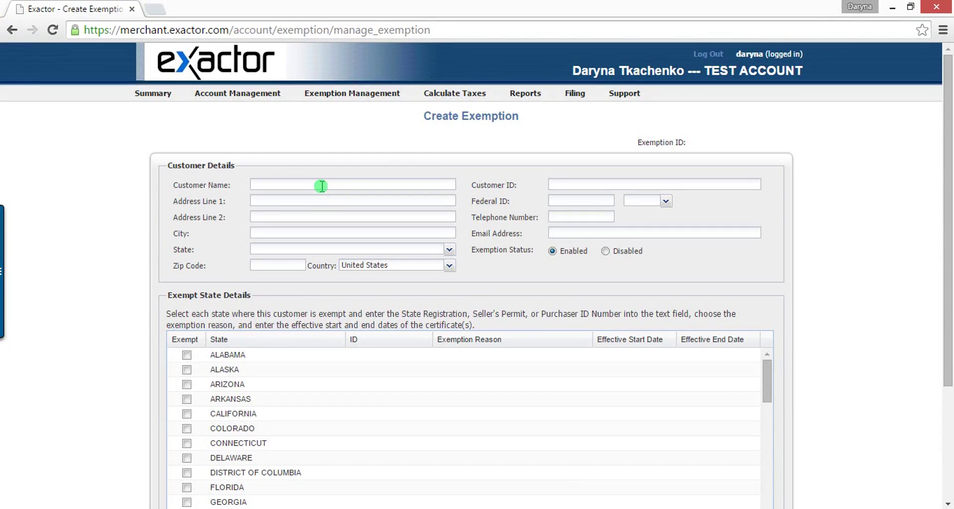
click(322, 185)
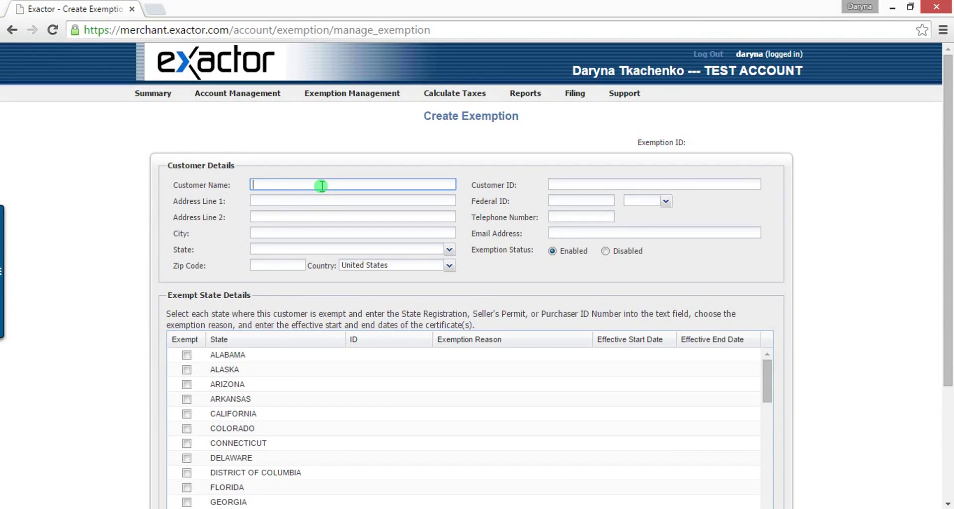
click(316, 197)
text(Ave 45)
click(290, 234)
text(Denver)
click(290, 247)
text(Colorado)
click(283, 266)
text(80045)
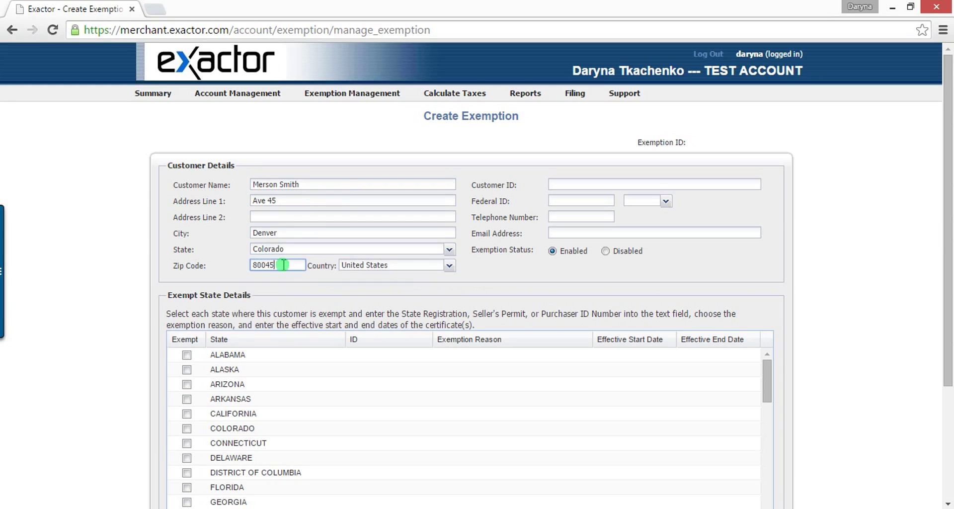
Step: Fill in the customer's ID and telephone number
click(593, 179)
text(54511)
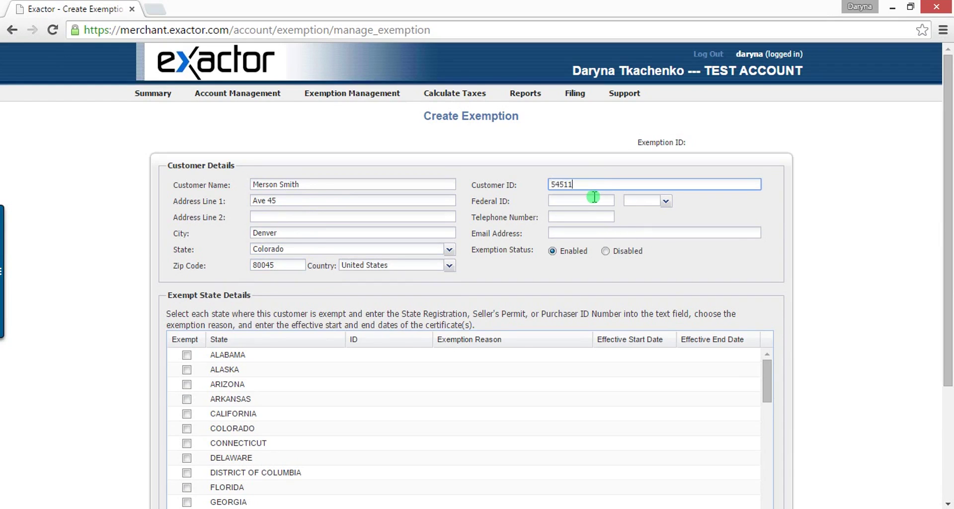
click(572, 213)
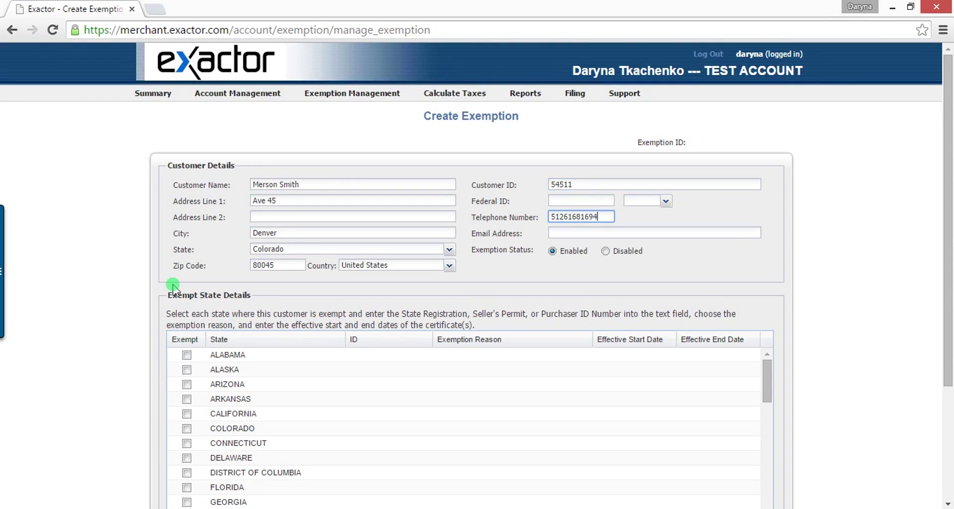
Step: Mark Alabama exempt with its state ID and reason Resale, and clear the telephone number
click(185, 355)
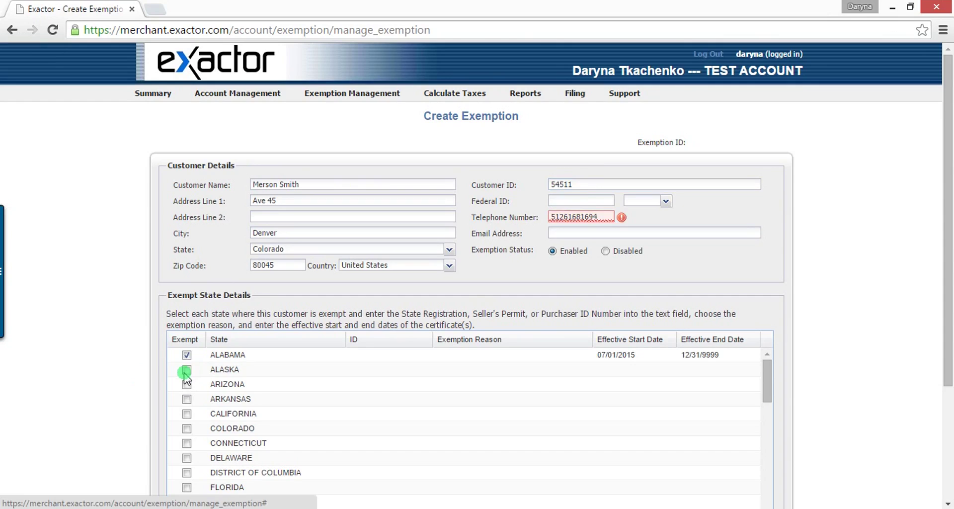
click(362, 357)
text(4560)
click(463, 356)
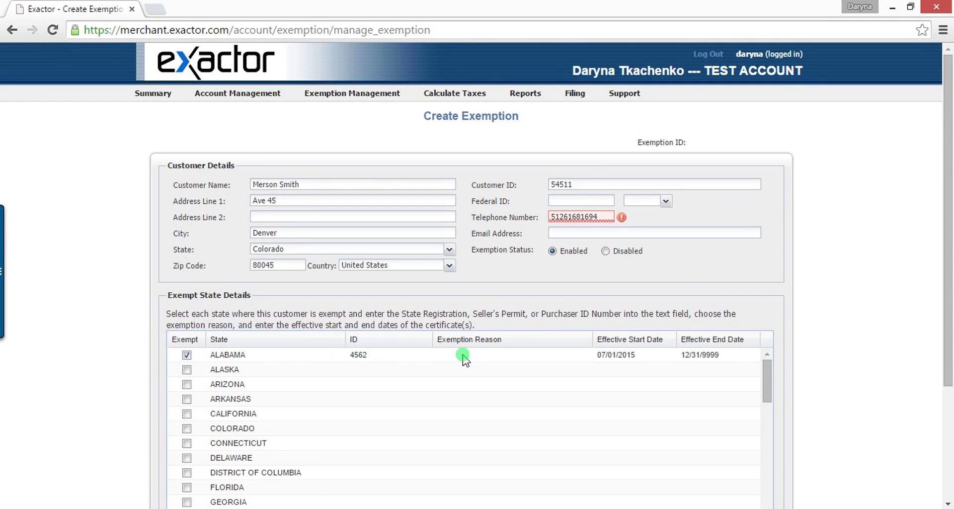
click(587, 355)
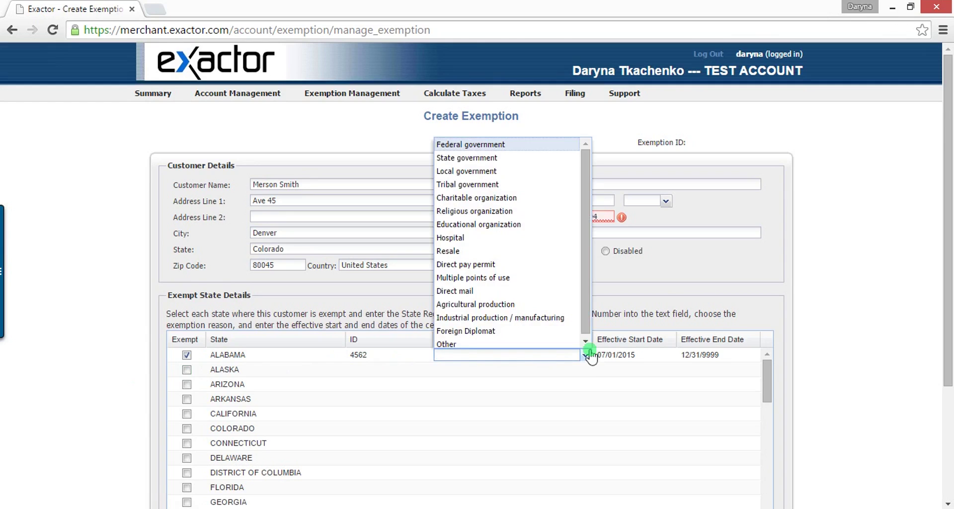
click(478, 251)
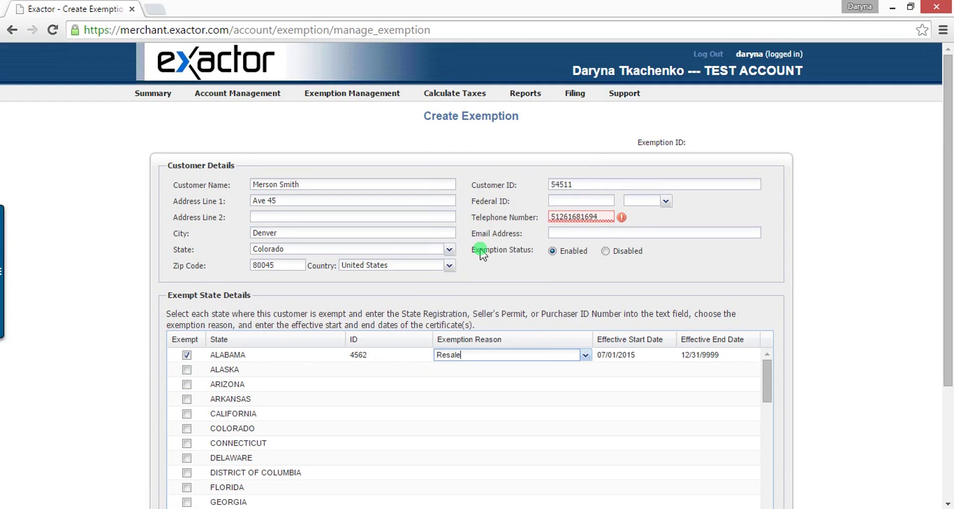
click(651, 356)
click(597, 224)
scroll(590, 271, down, 5)
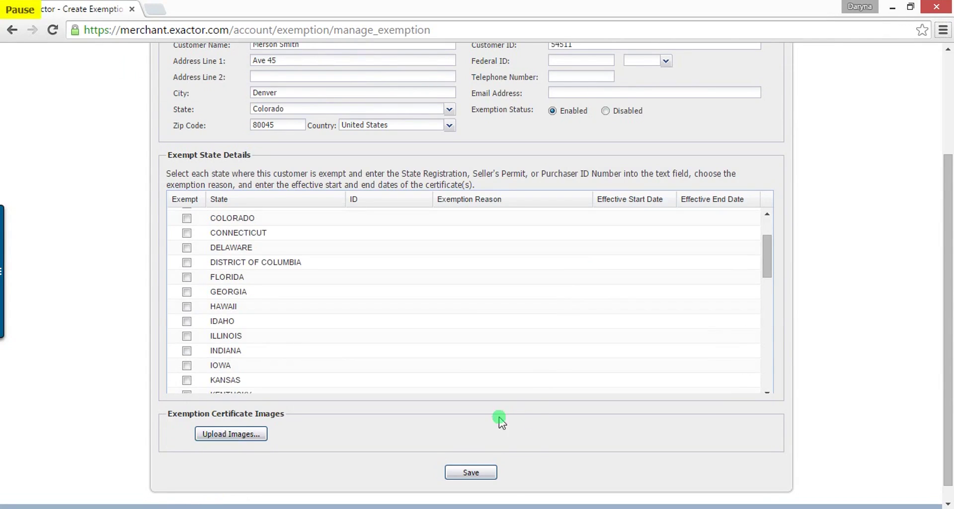
Step: Save the exemption and acknowledge the success message to view its Manage Exemption page
click(488, 473)
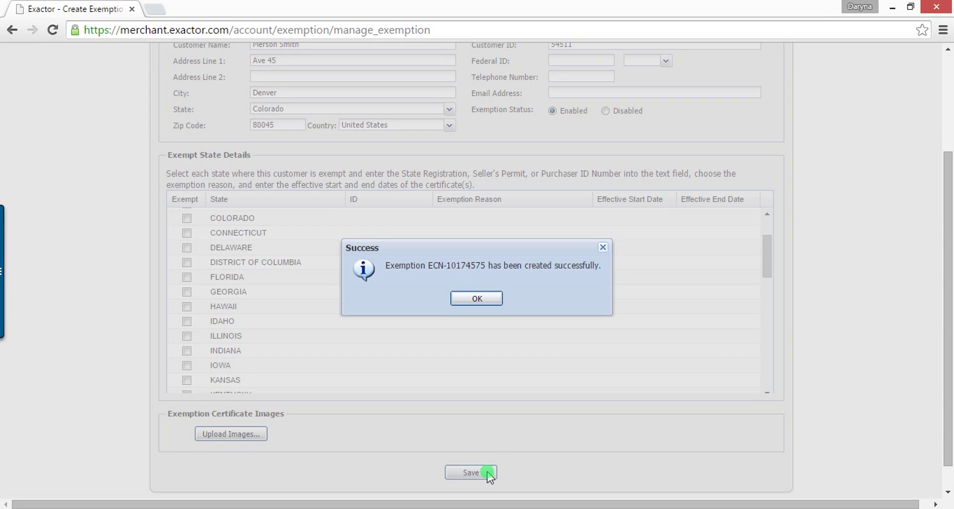
click(492, 302)
Step: Show the Exemption List, with the new Alabama Resale exemption as the last entry
mouse_move(321, 97)
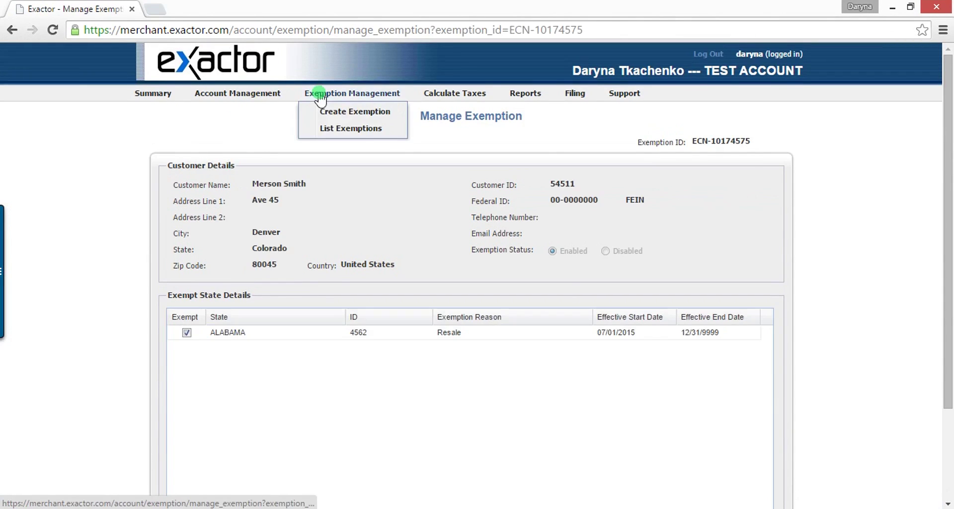
click(327, 129)
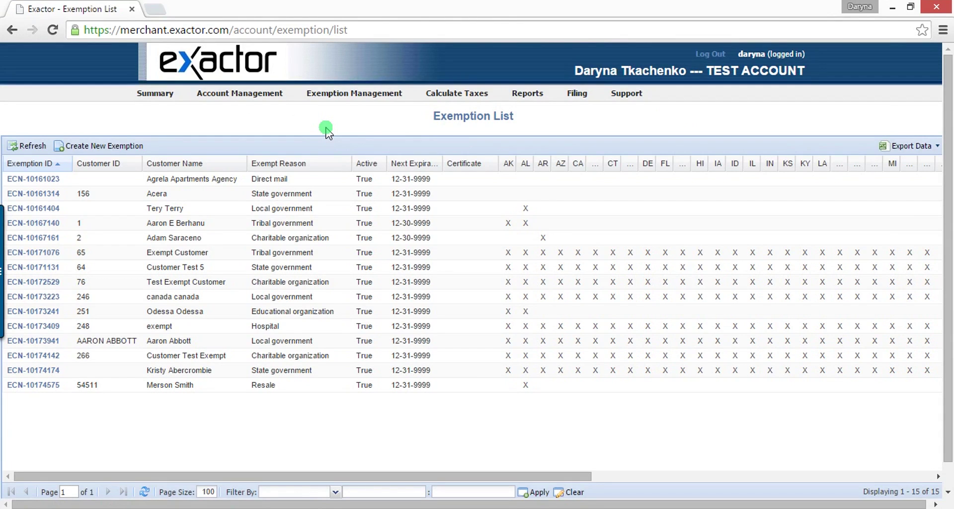
key(alt)
Step: Start a Calculate Taxes invoice with PO and invoice numbers, copying Ship From into Ship To
click(444, 112)
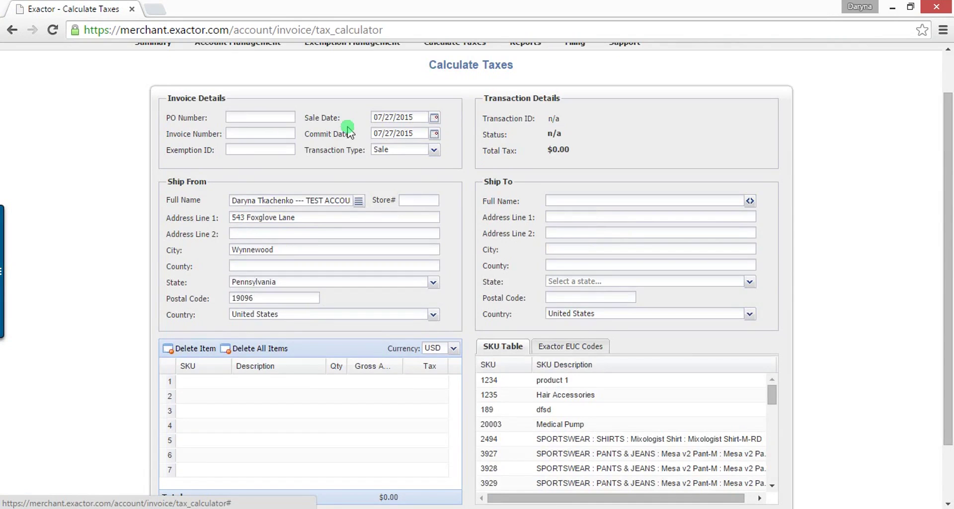
click(231, 116)
text(452)
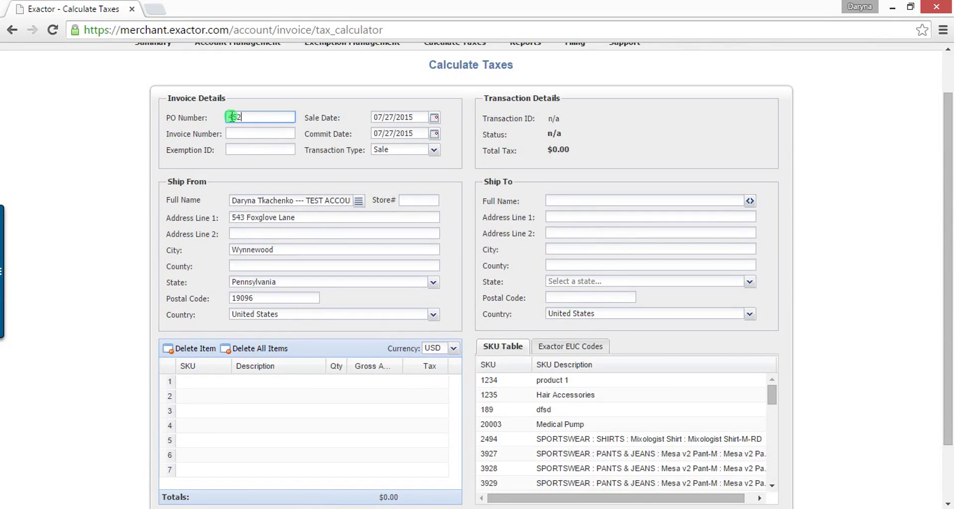
click(231, 135)
text(45)
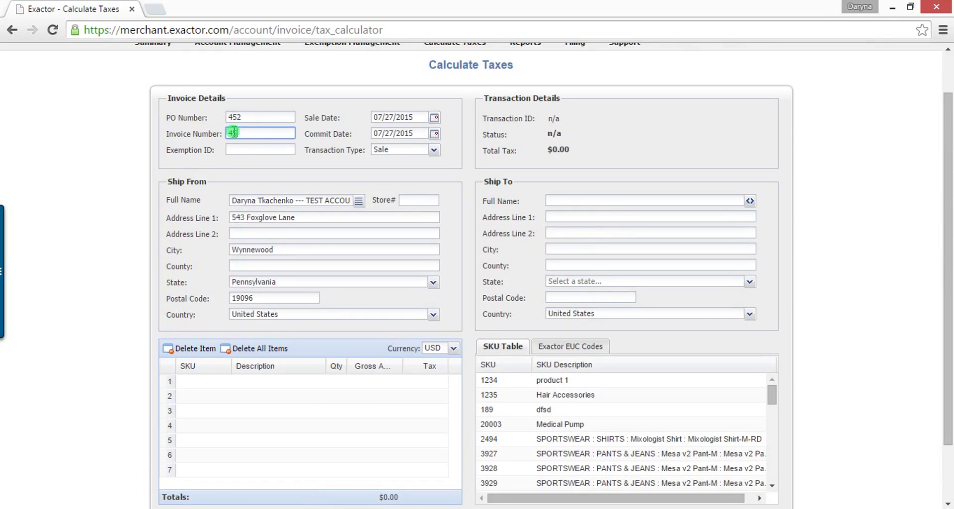
click(749, 201)
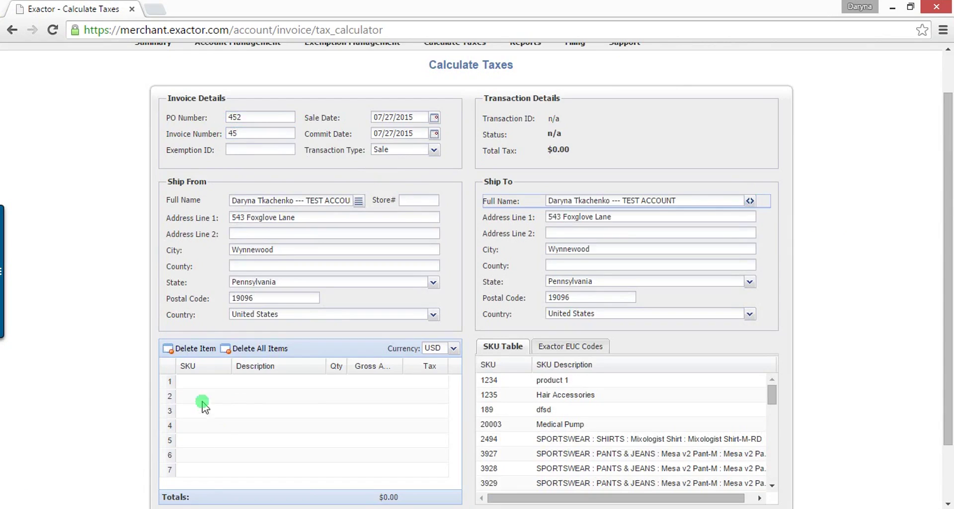
Step: Add SKU 1235 Hair Accessories as a line item with quantity 46 and gross 4,215.00
click(204, 382)
double_click(570, 395)
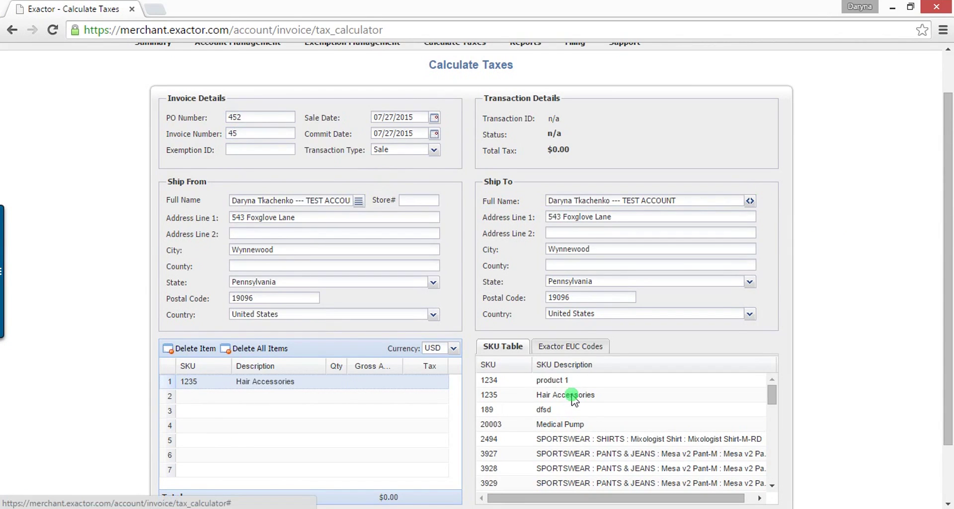
click(337, 382)
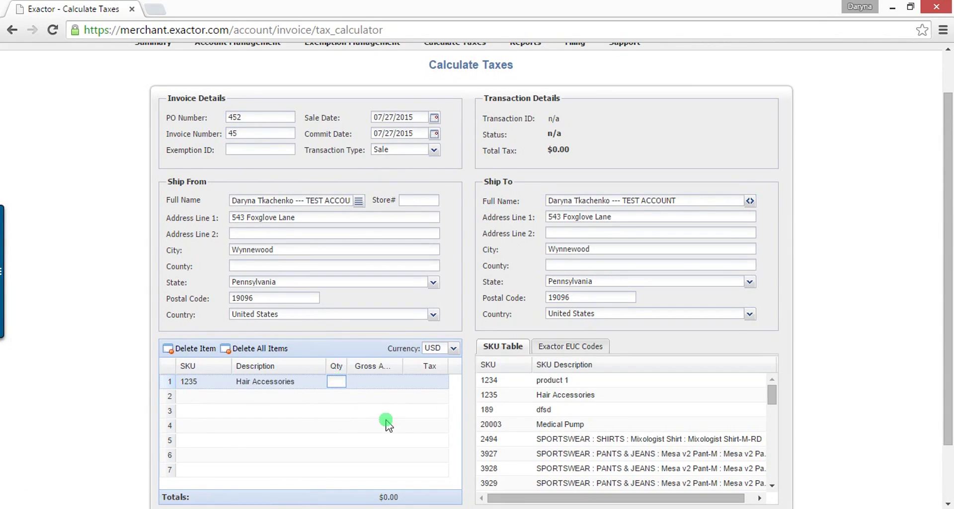
text(46)
click(369, 381)
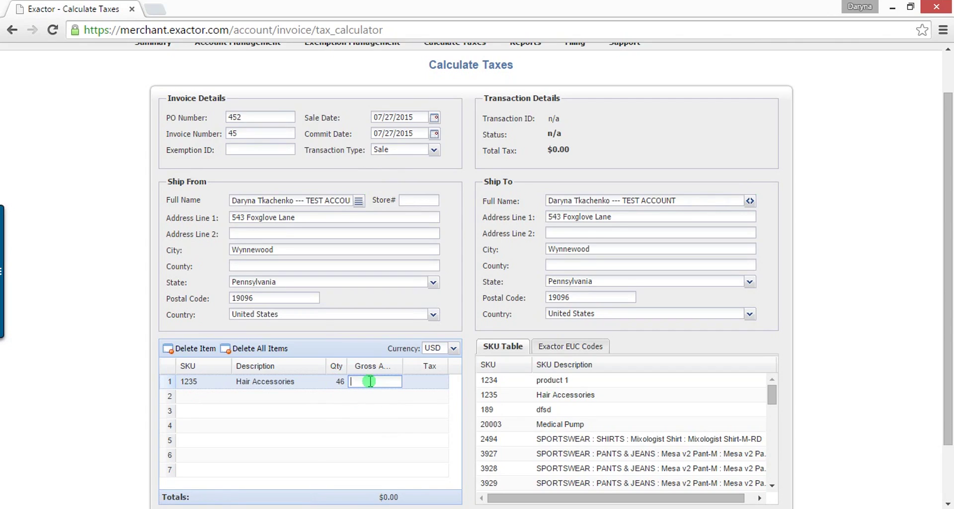
text(4215)
click(393, 428)
Step: Calculate the invoice tax ($252.90) and commit the transaction
scroll(395, 432, down, 2)
click(393, 454)
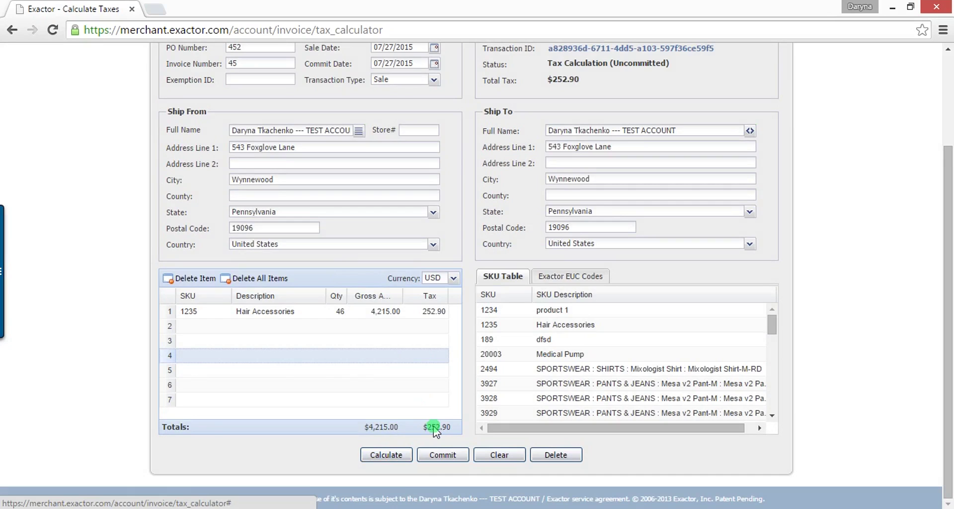
click(437, 457)
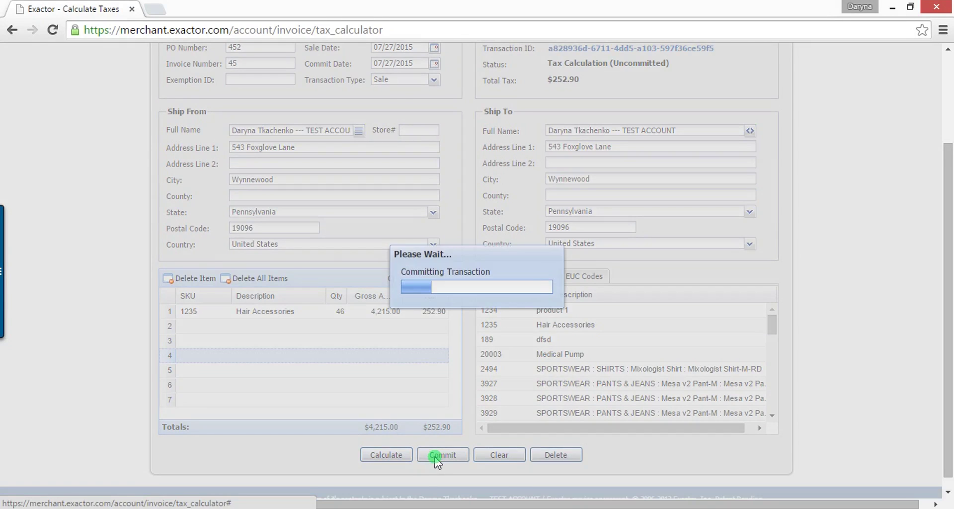